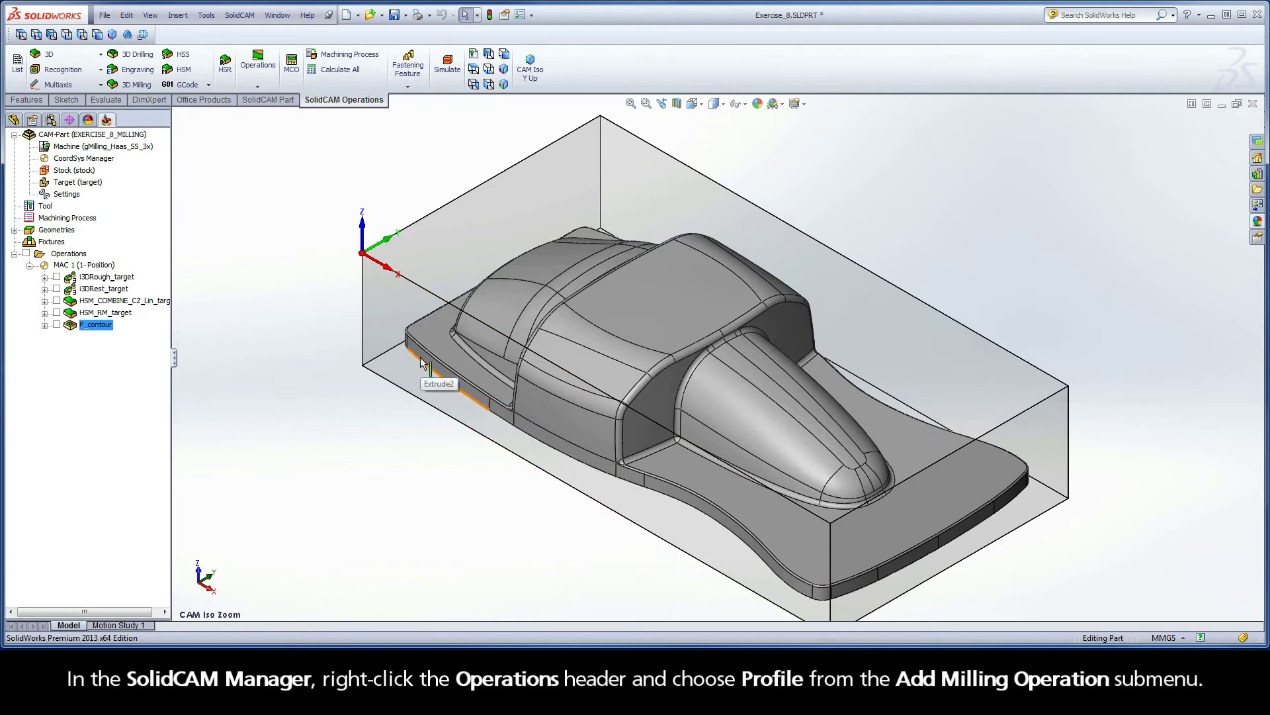
# Step: Add a new Profile milling operation from the Operations context menu
pyautogui.rightClick(78, 254)
pyautogui.moveTo(109, 275)
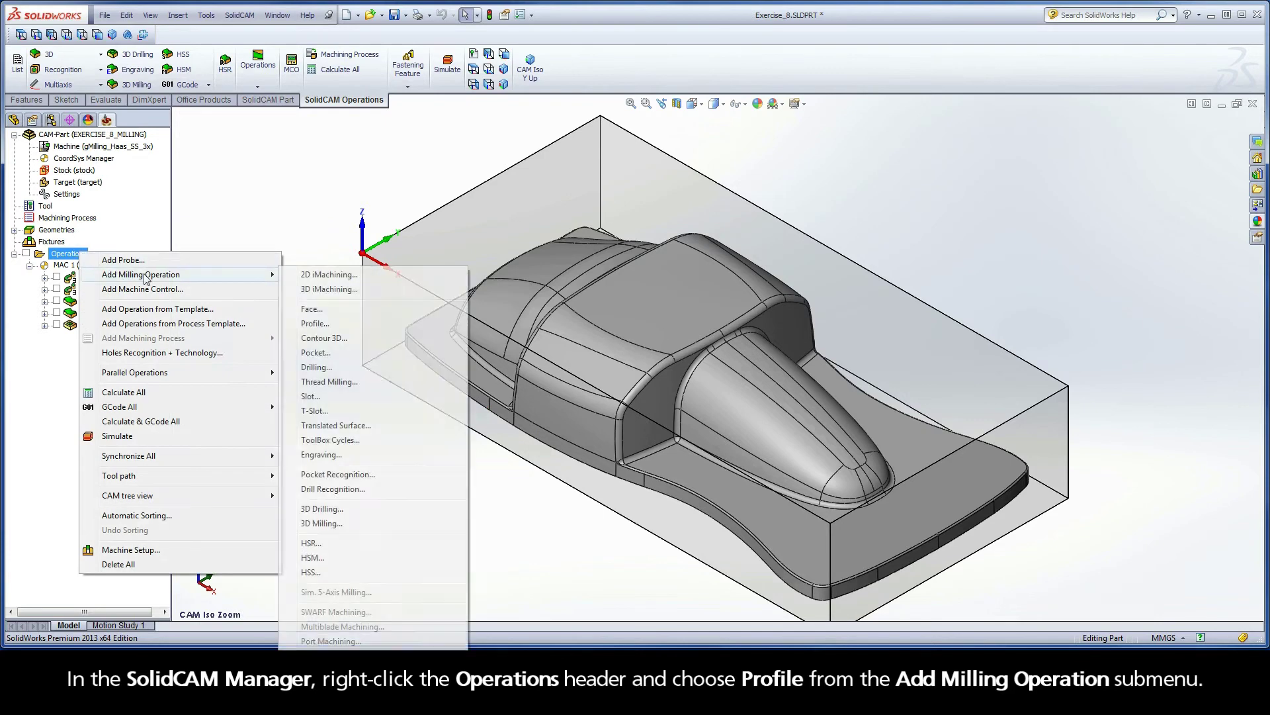
pyautogui.click(331, 325)
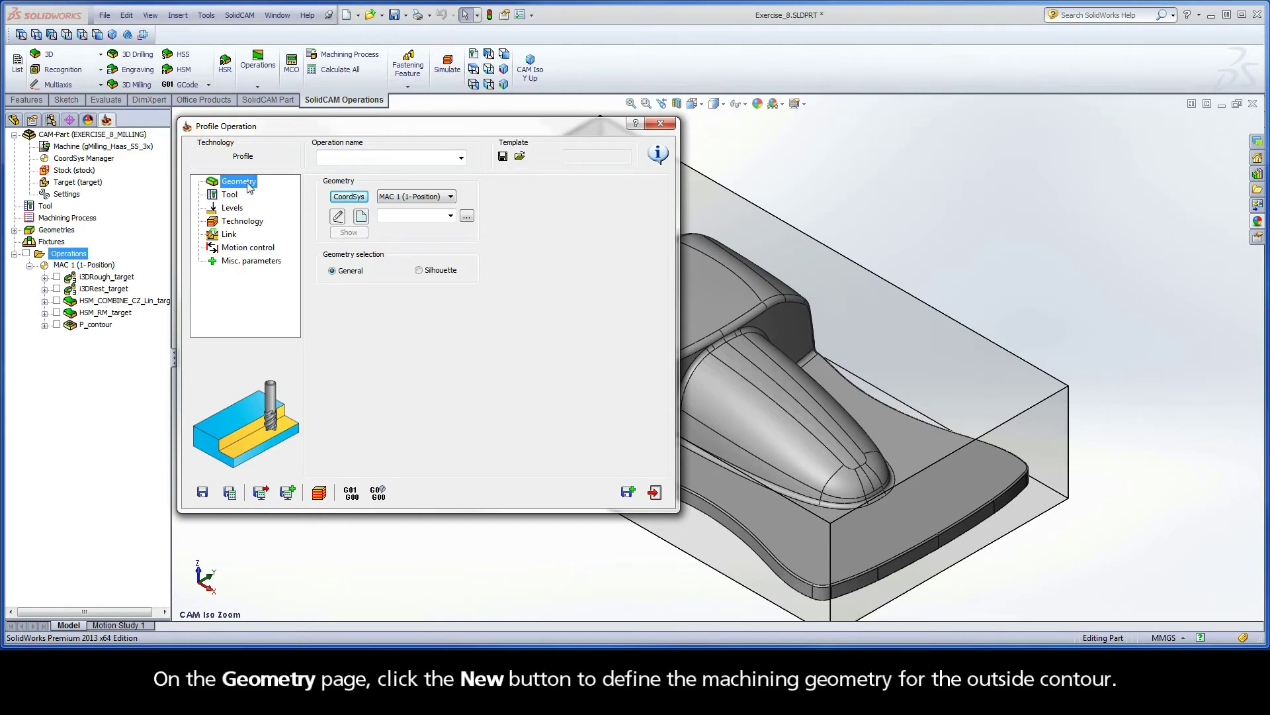
# Step: Define geometry contour1 as an Auto-constant Z closed chain along the target's bottom edge
pyautogui.click(361, 216)
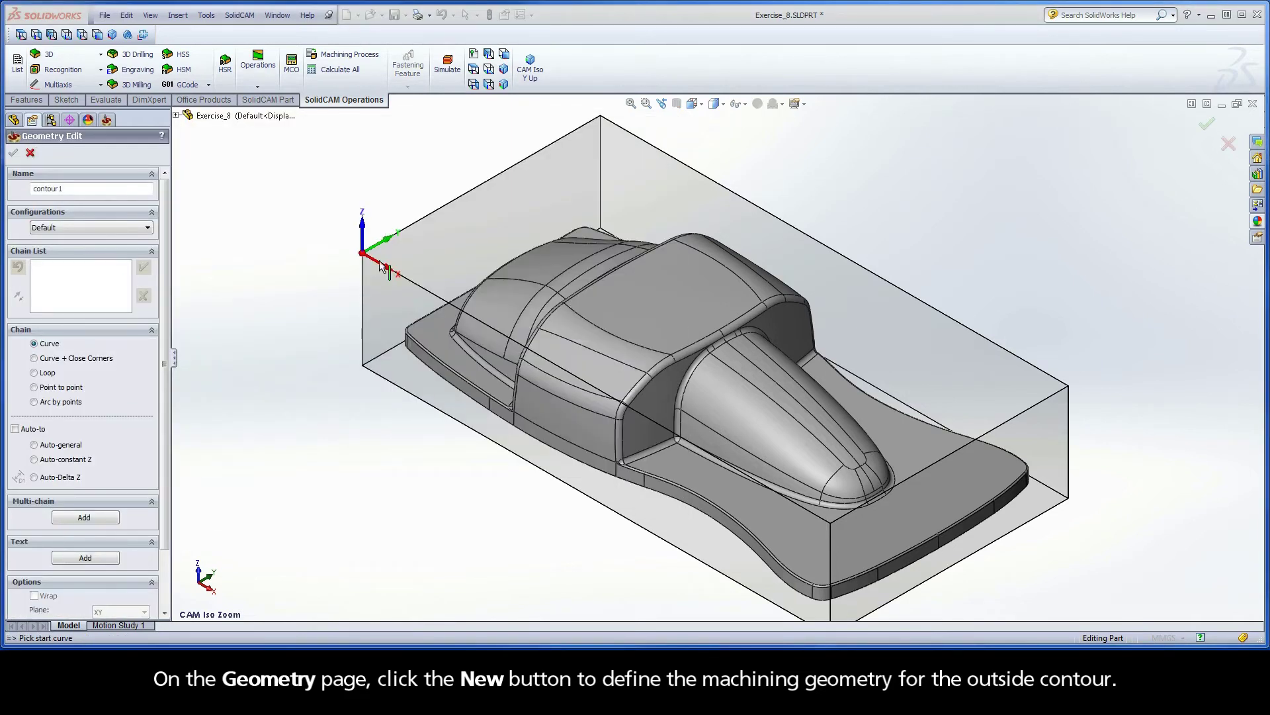
pyautogui.click(582, 465)
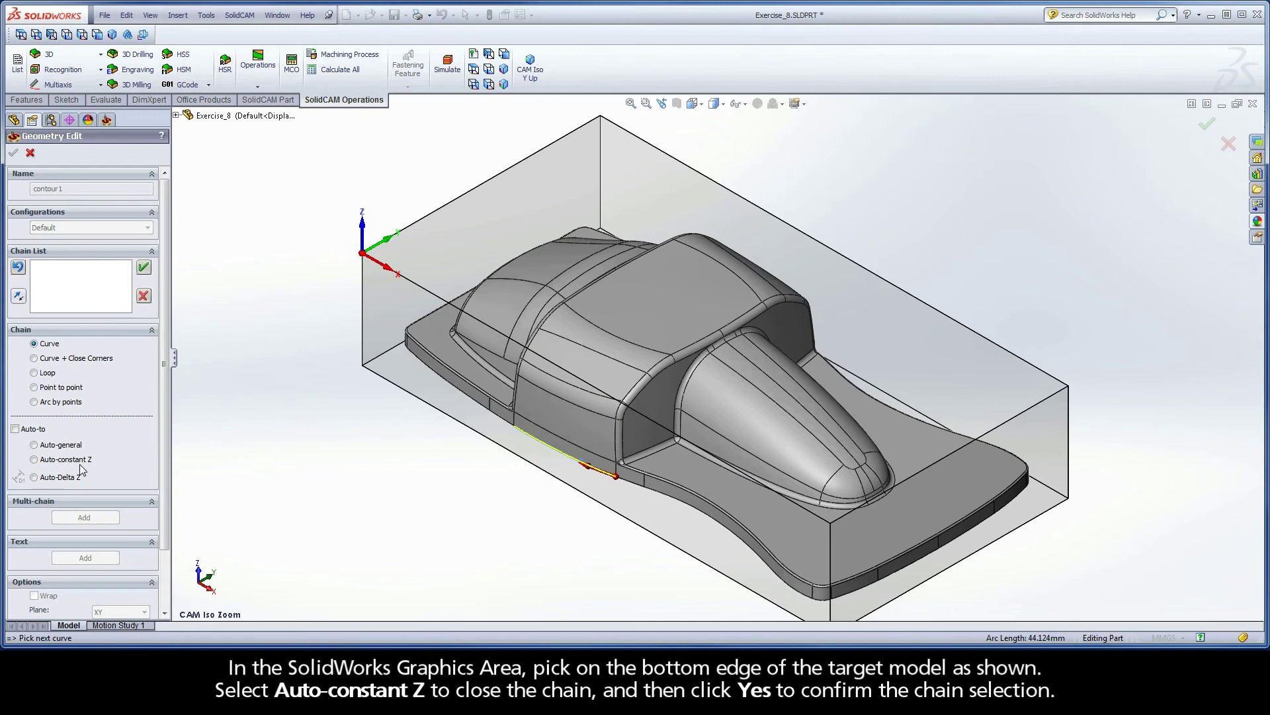
pyautogui.click(35, 460)
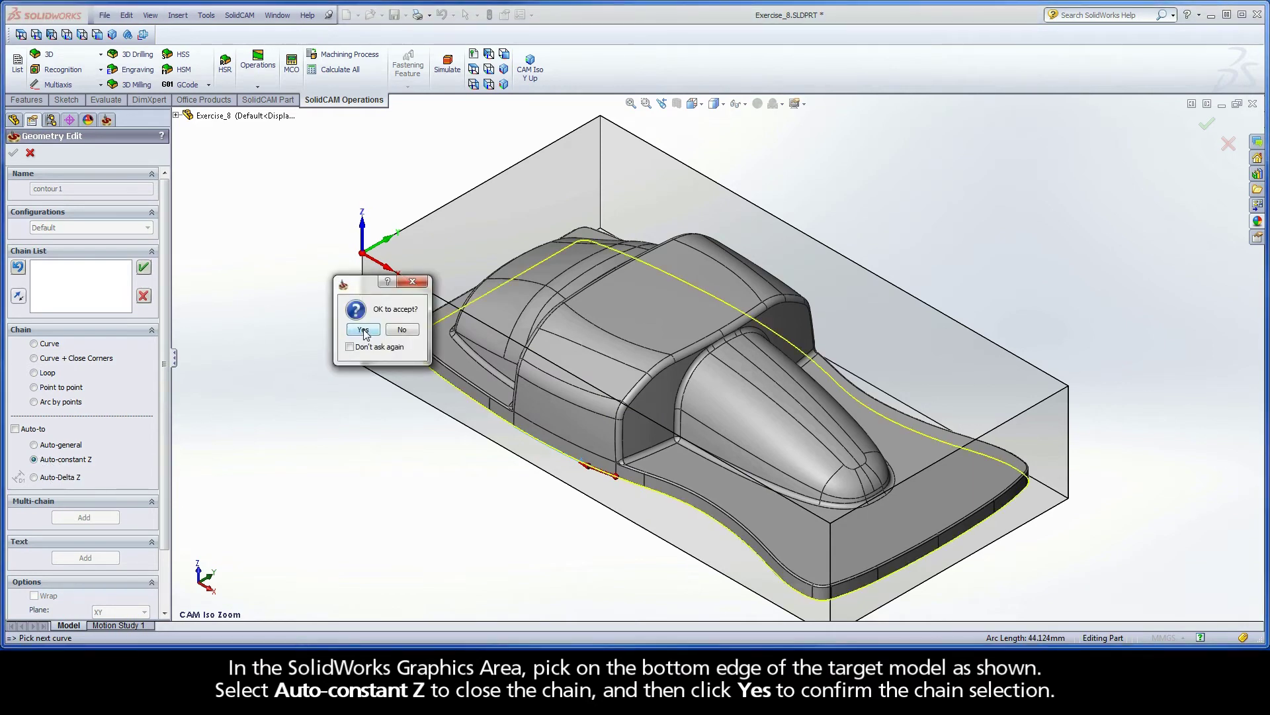
pyautogui.click(363, 330)
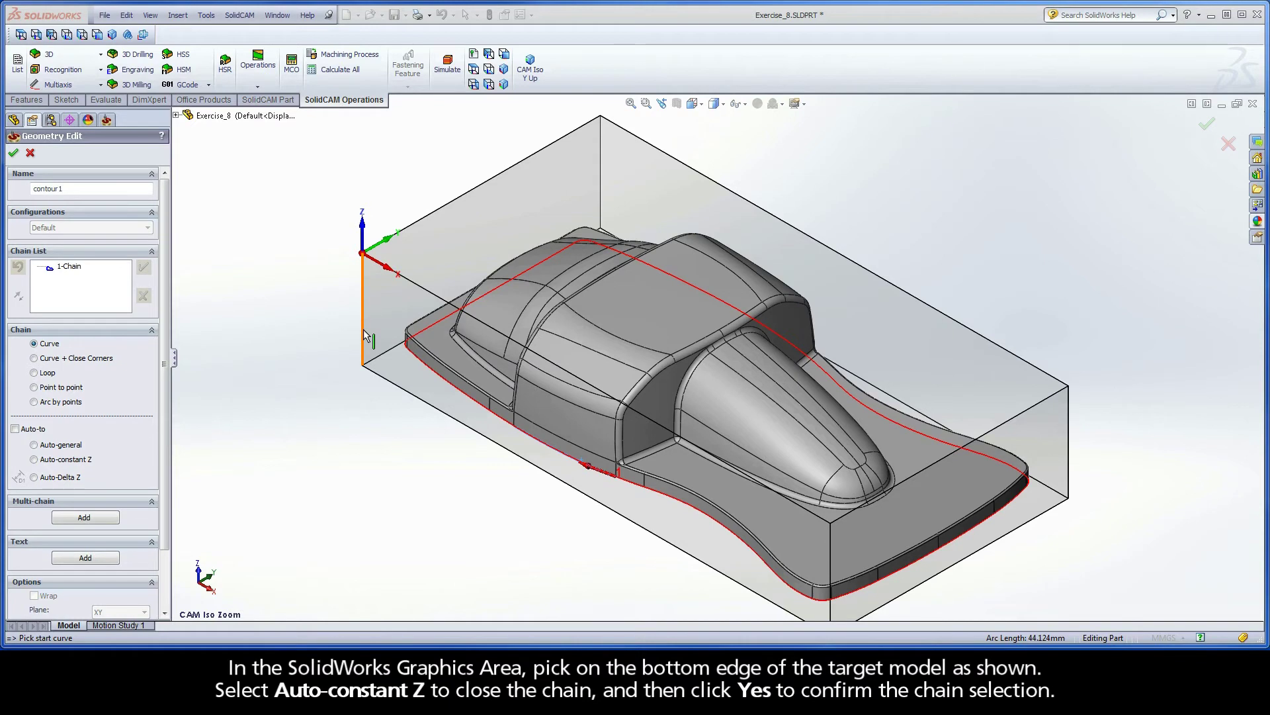
pyautogui.click(14, 153)
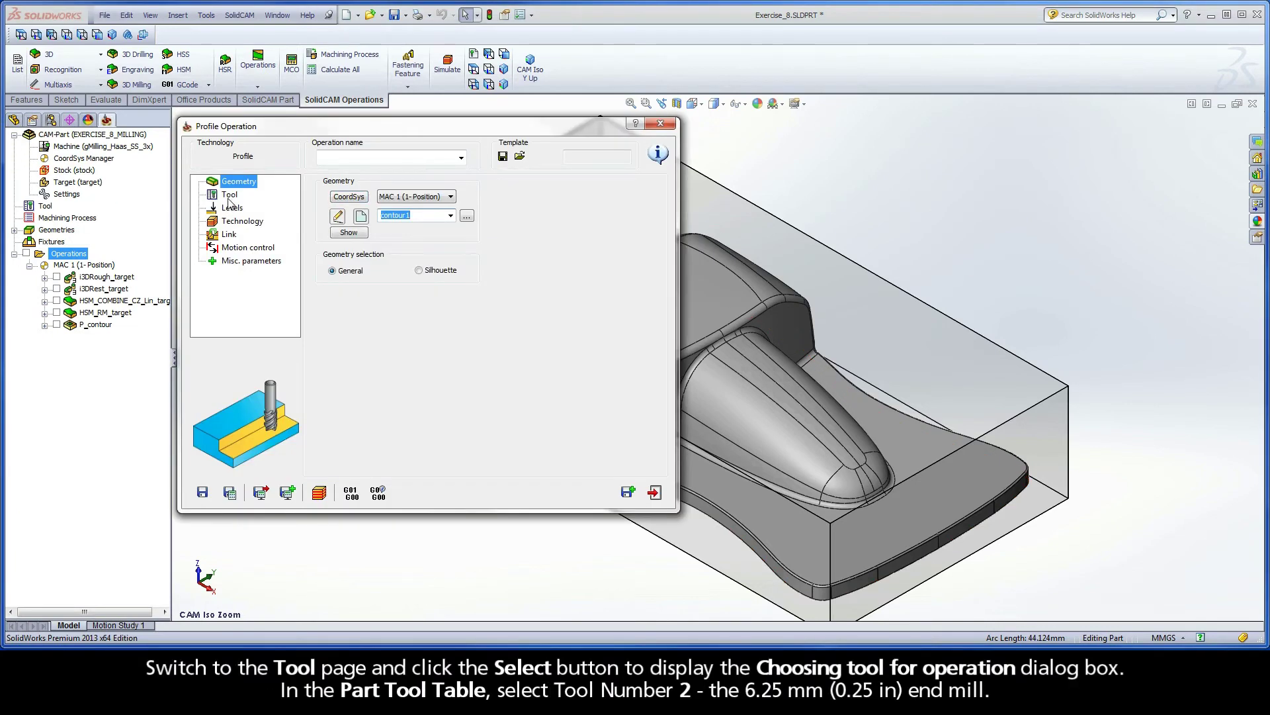
# Step: Assign tool 2, the 6.25 mm end mill, from the Part Tool Table
pyautogui.click(229, 196)
pyautogui.click(392, 372)
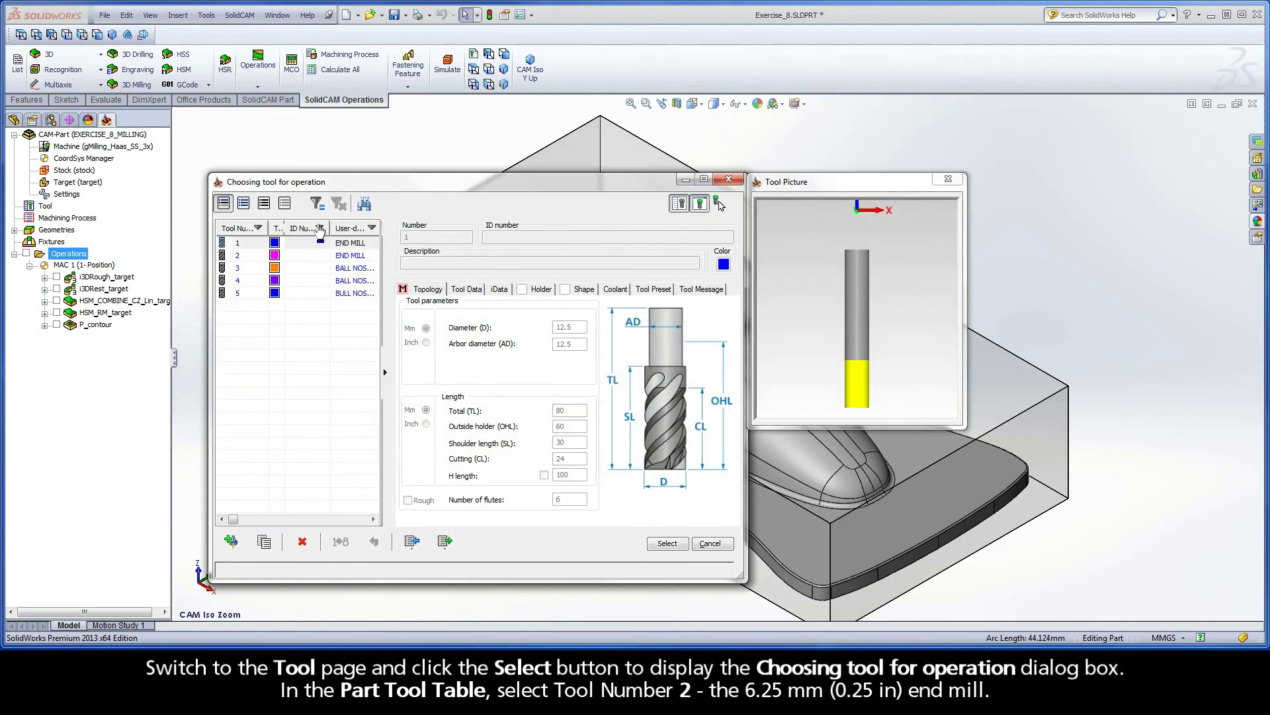
pyautogui.click(245, 255)
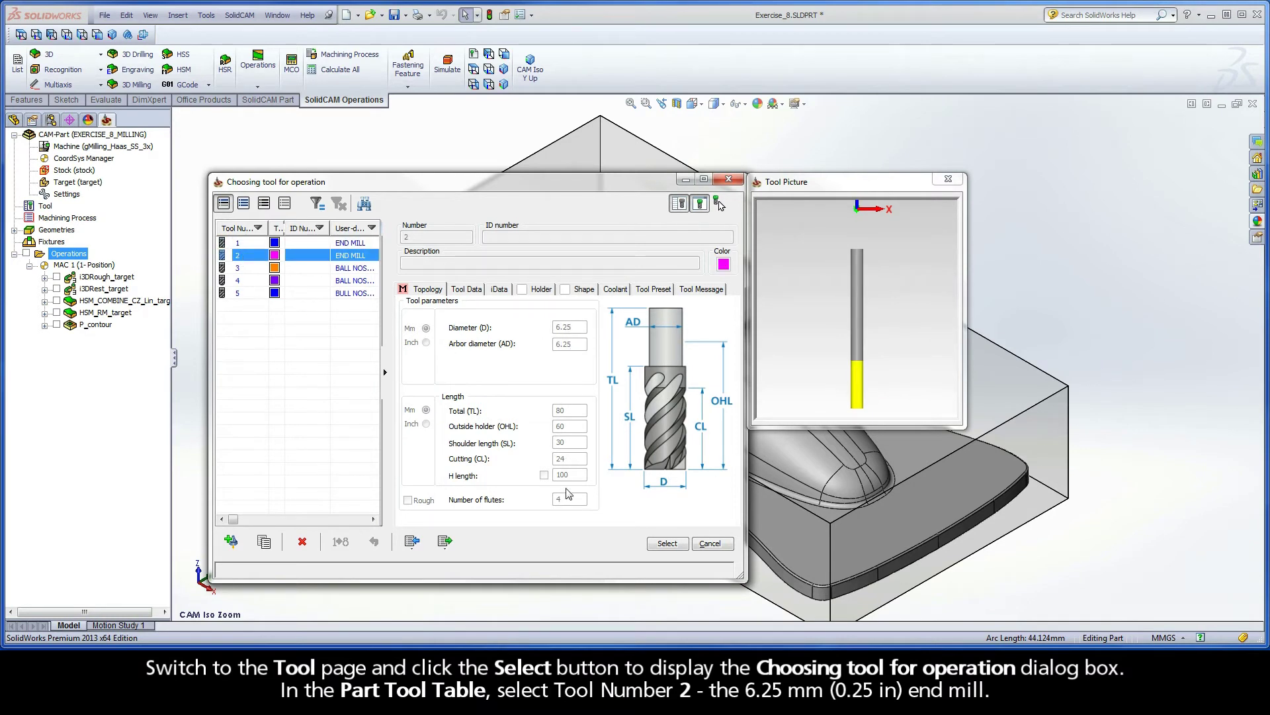
pyautogui.click(668, 544)
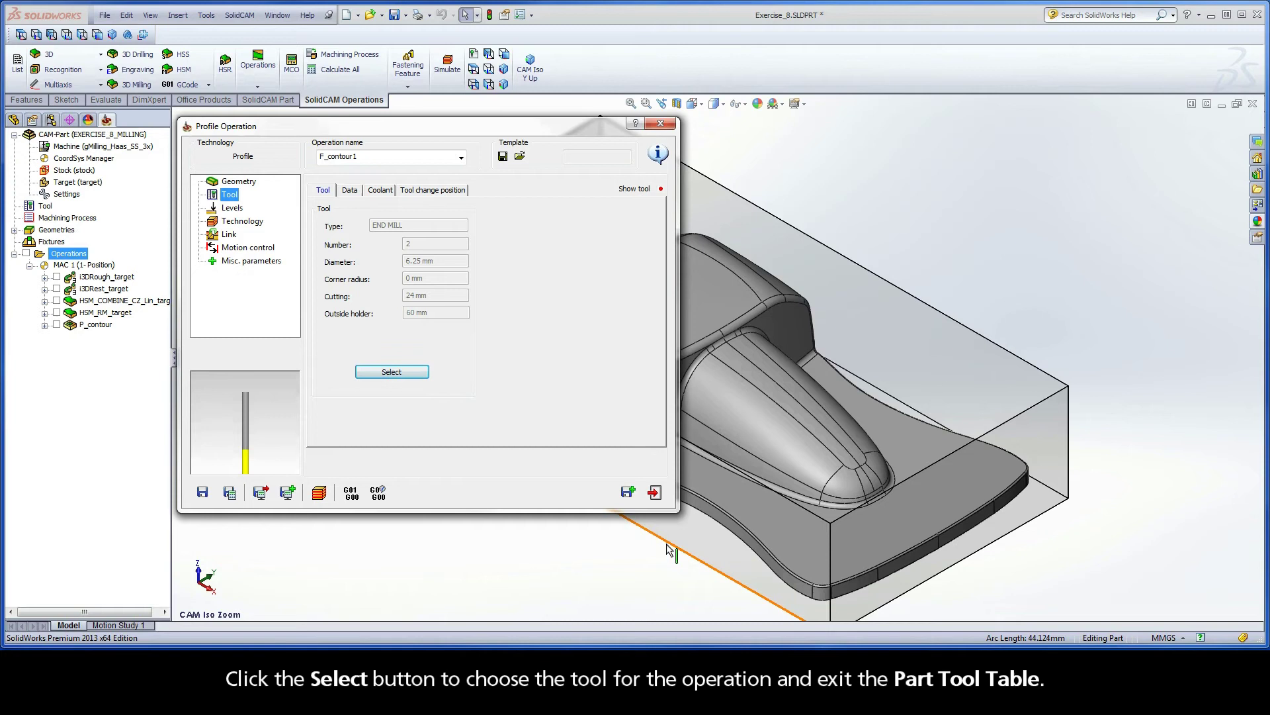
# Step: Set upper level 0 from the stock top face and profile depth -39.919 from the bottom edge
pyautogui.click(232, 210)
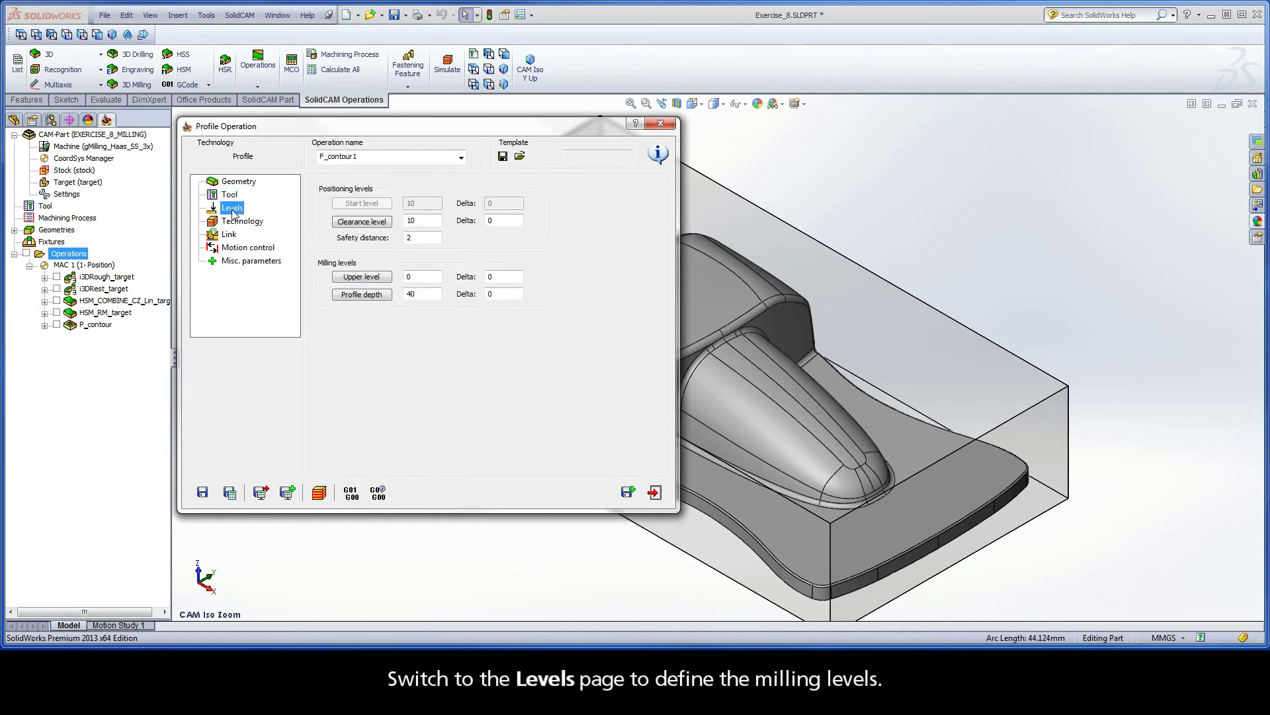
pyautogui.click(368, 280)
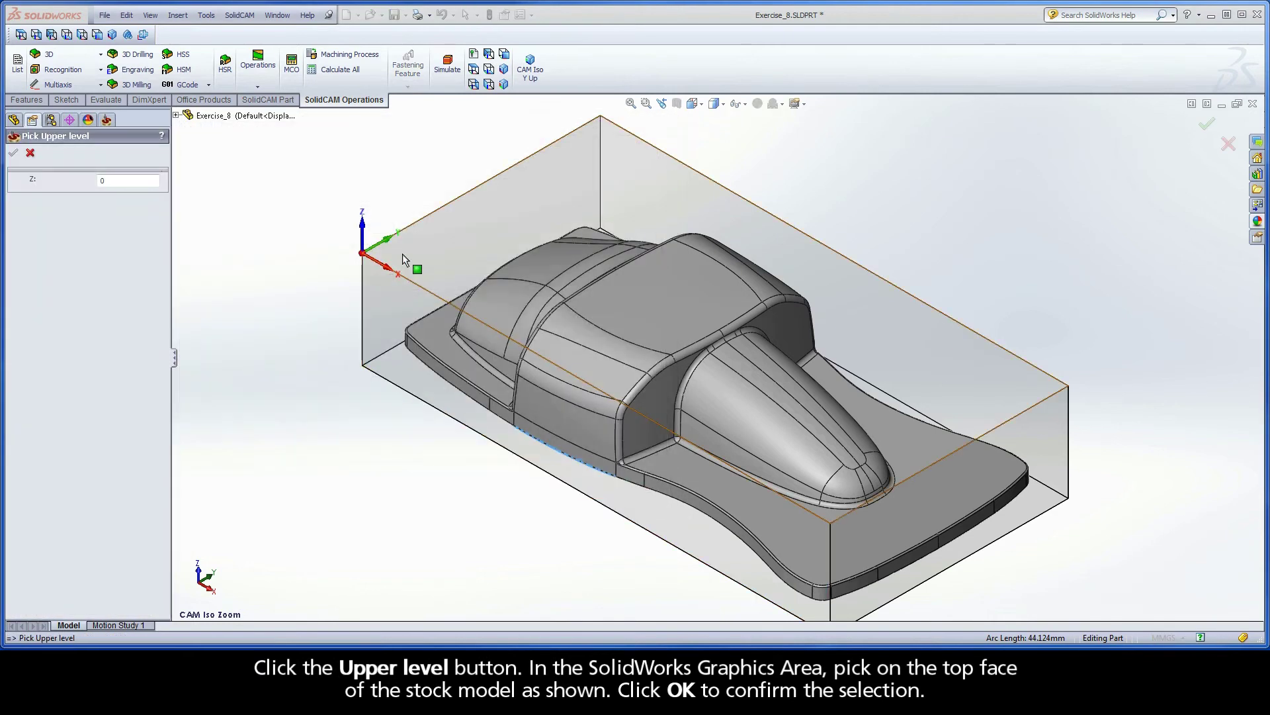
pyautogui.click(402, 255)
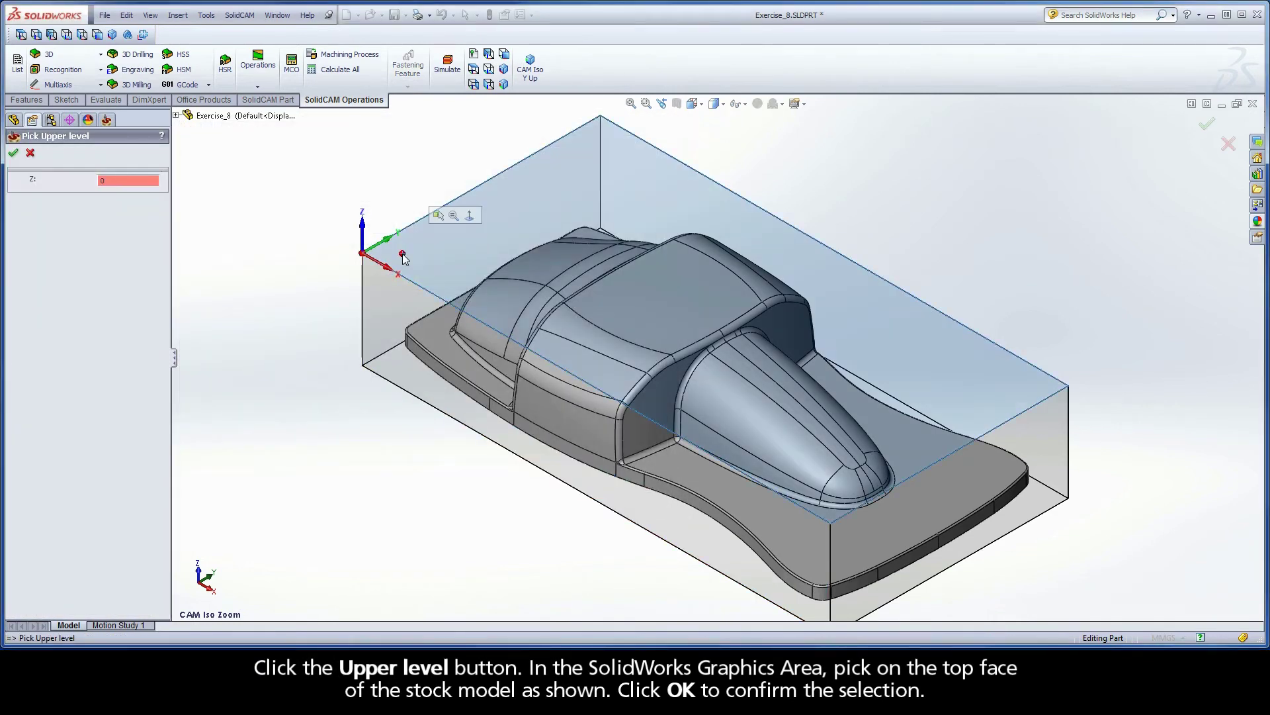
pyautogui.click(13, 155)
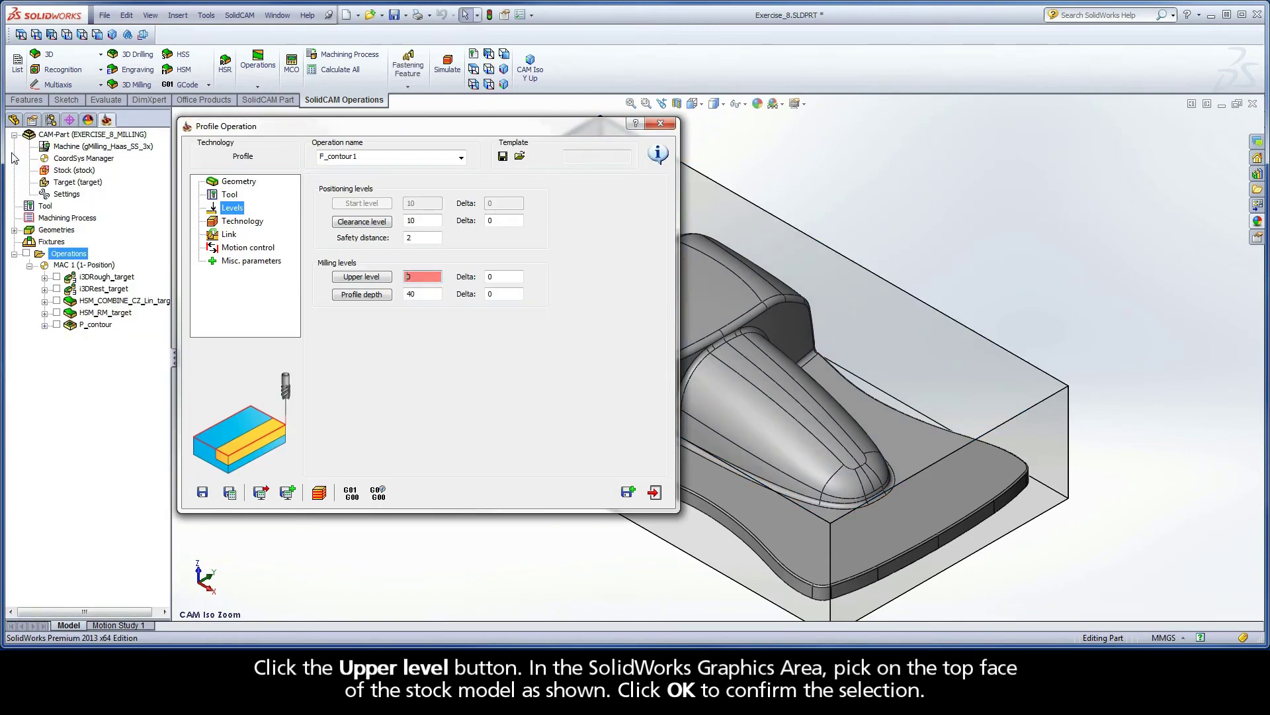
pyautogui.click(364, 296)
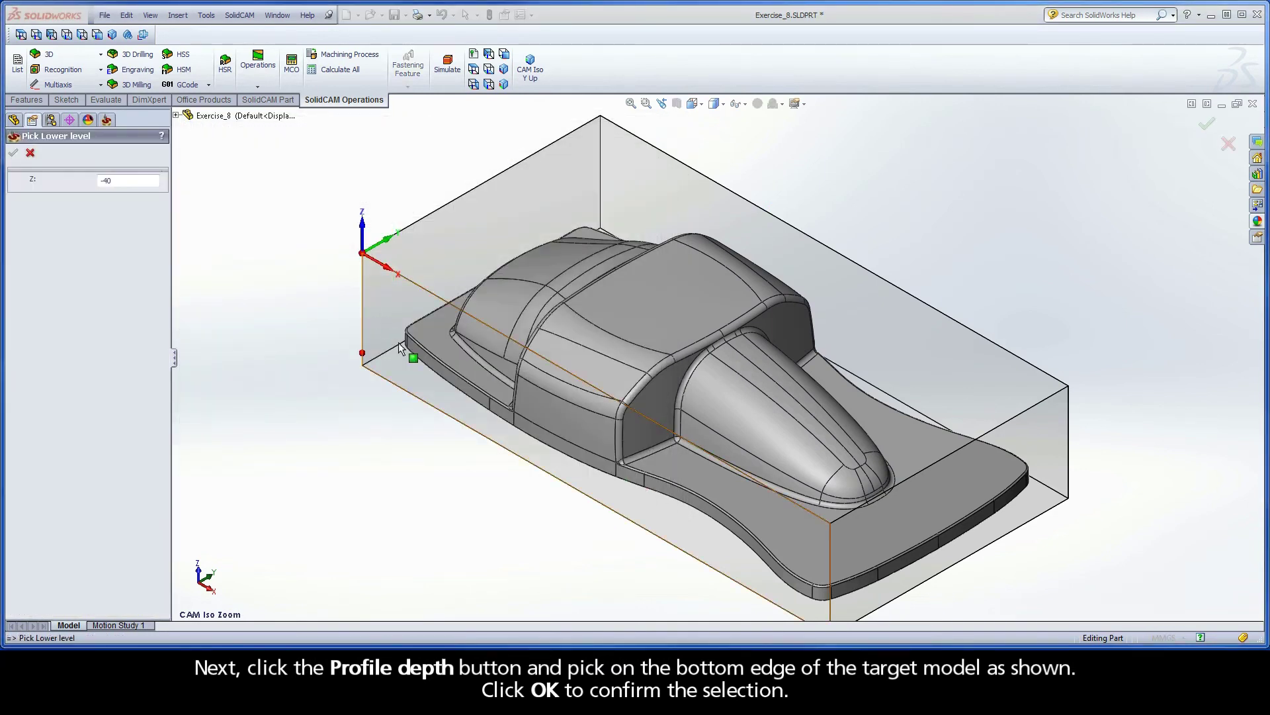
pyautogui.click(514, 427)
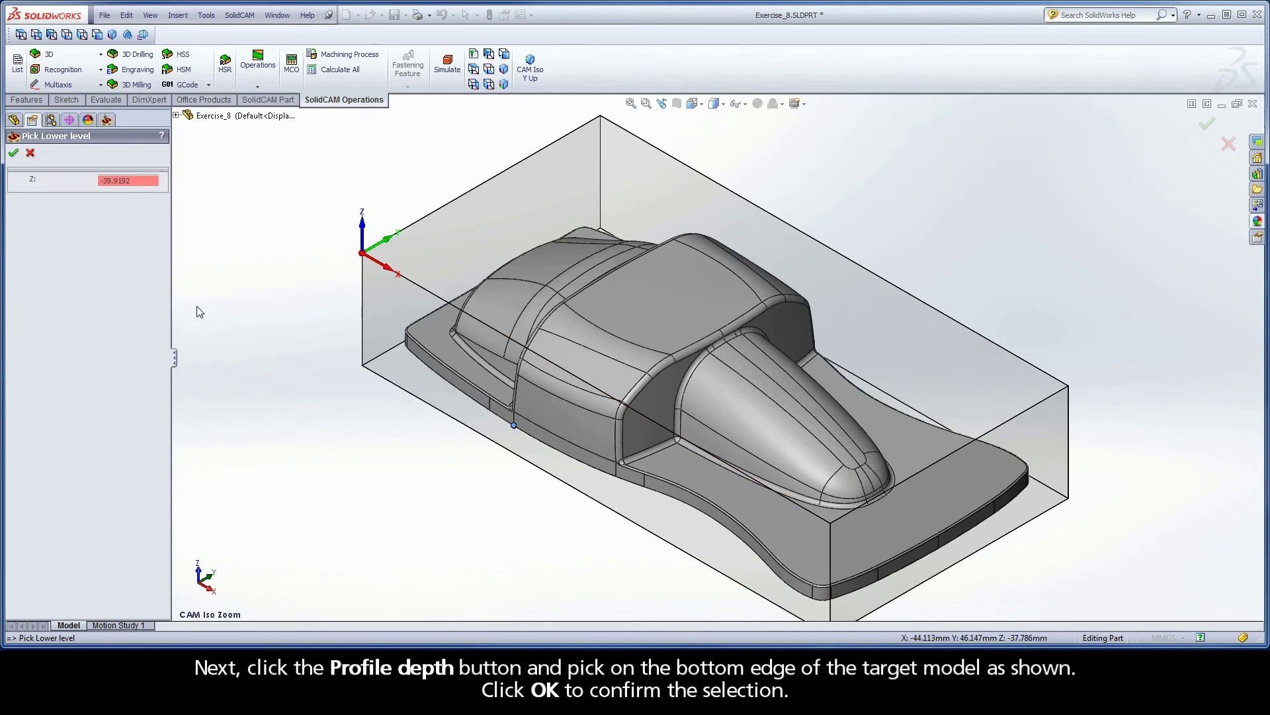
pyautogui.click(13, 153)
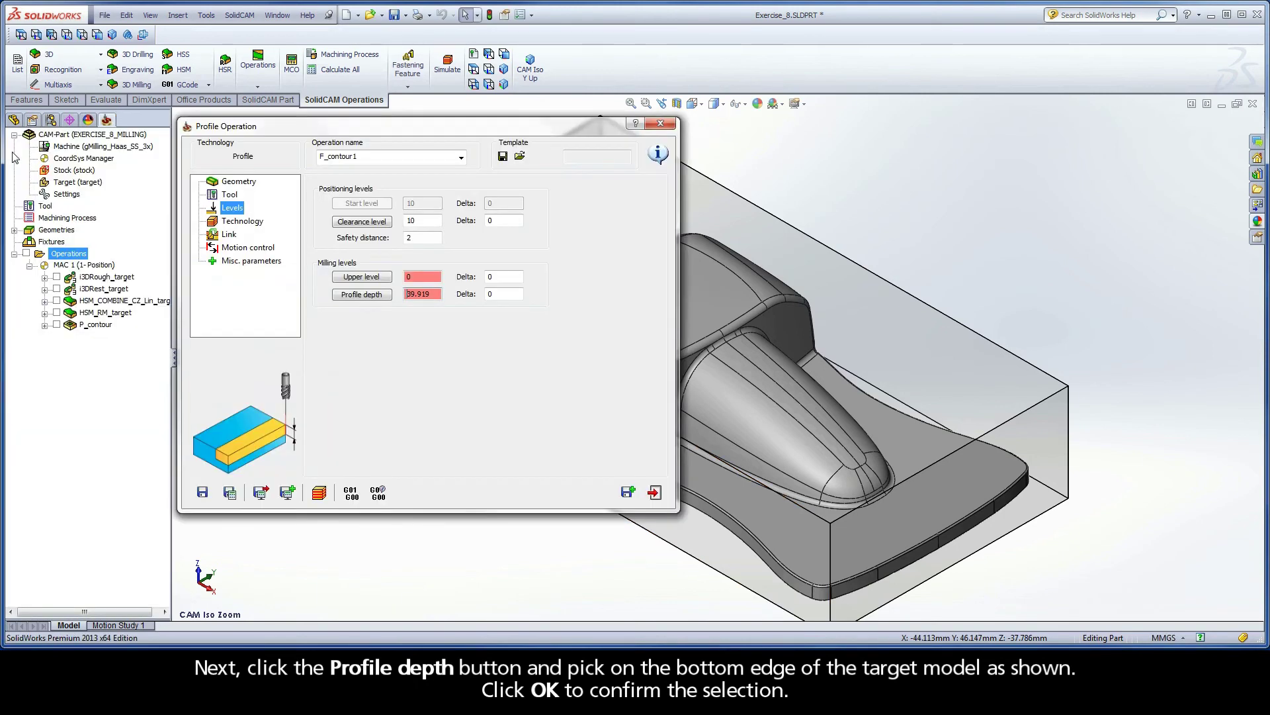
# Step: Keep Left tool side, Constant depth and Finish with 1 pass on the Technology page
pyautogui.click(240, 224)
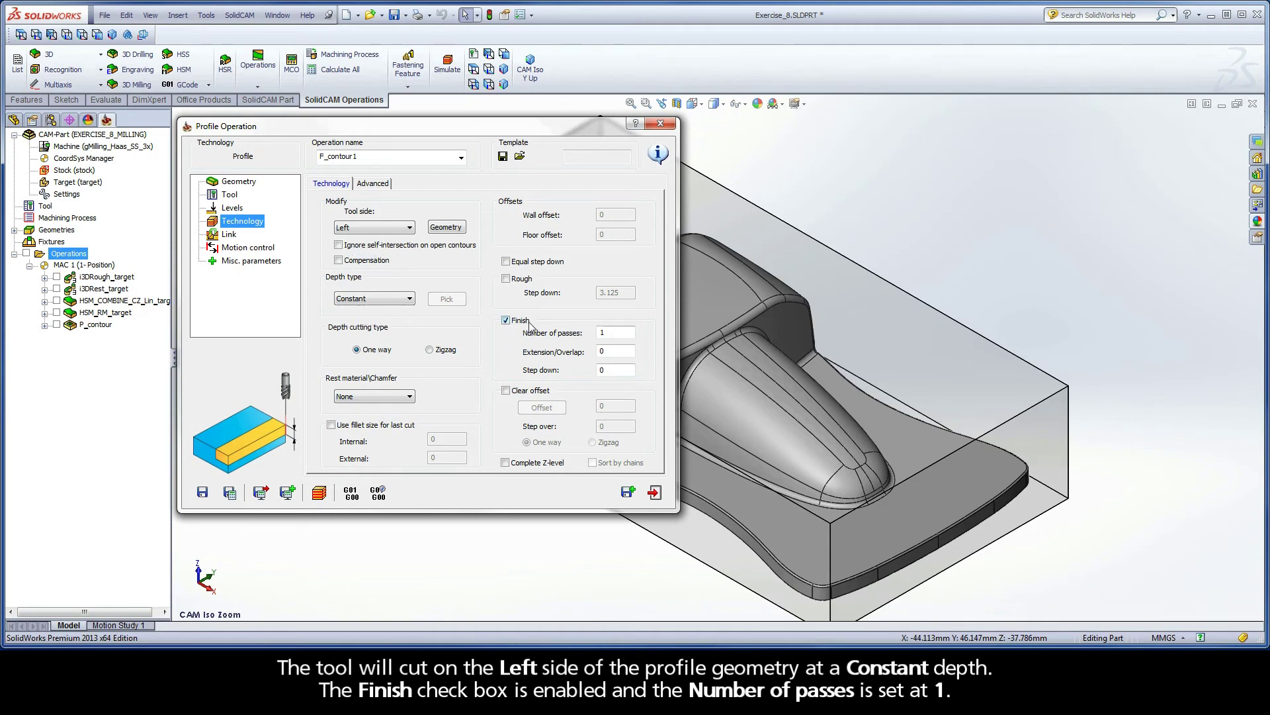
pyautogui.doubleClick(600, 333)
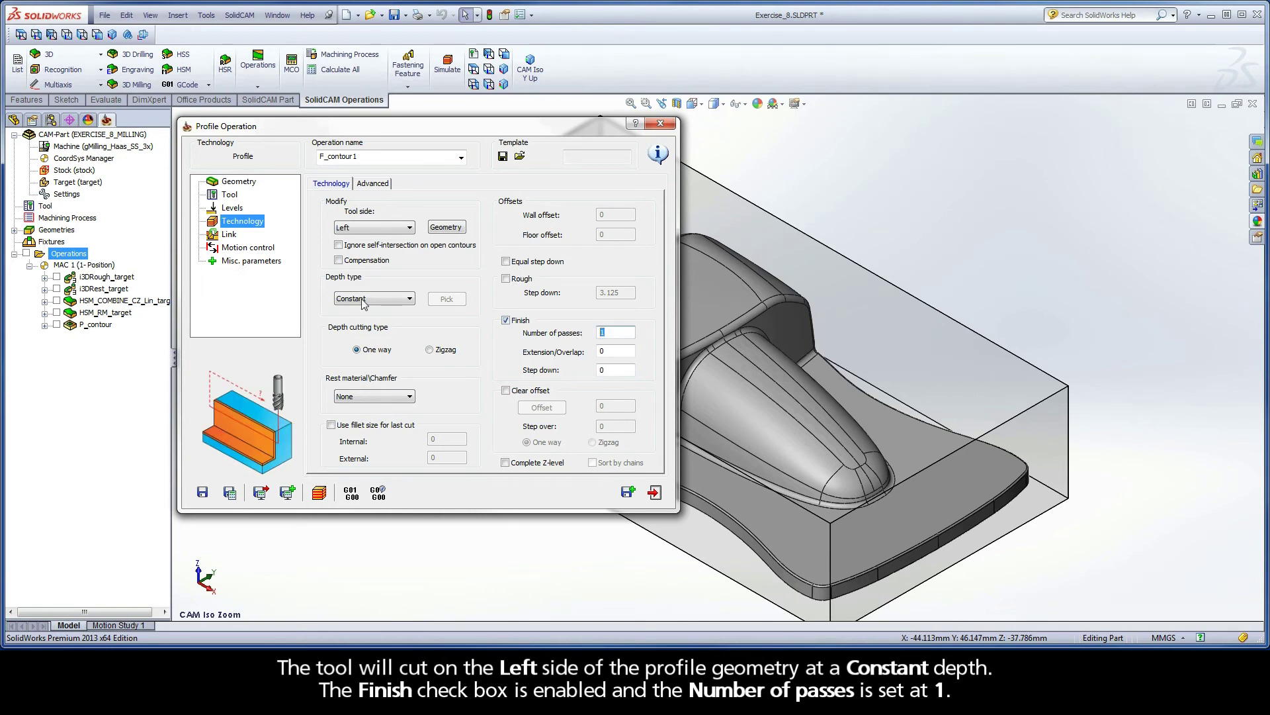
# Step: Use an Arc lead-in with radius 3 and make the lead-out Same as Lead in
pyautogui.click(237, 236)
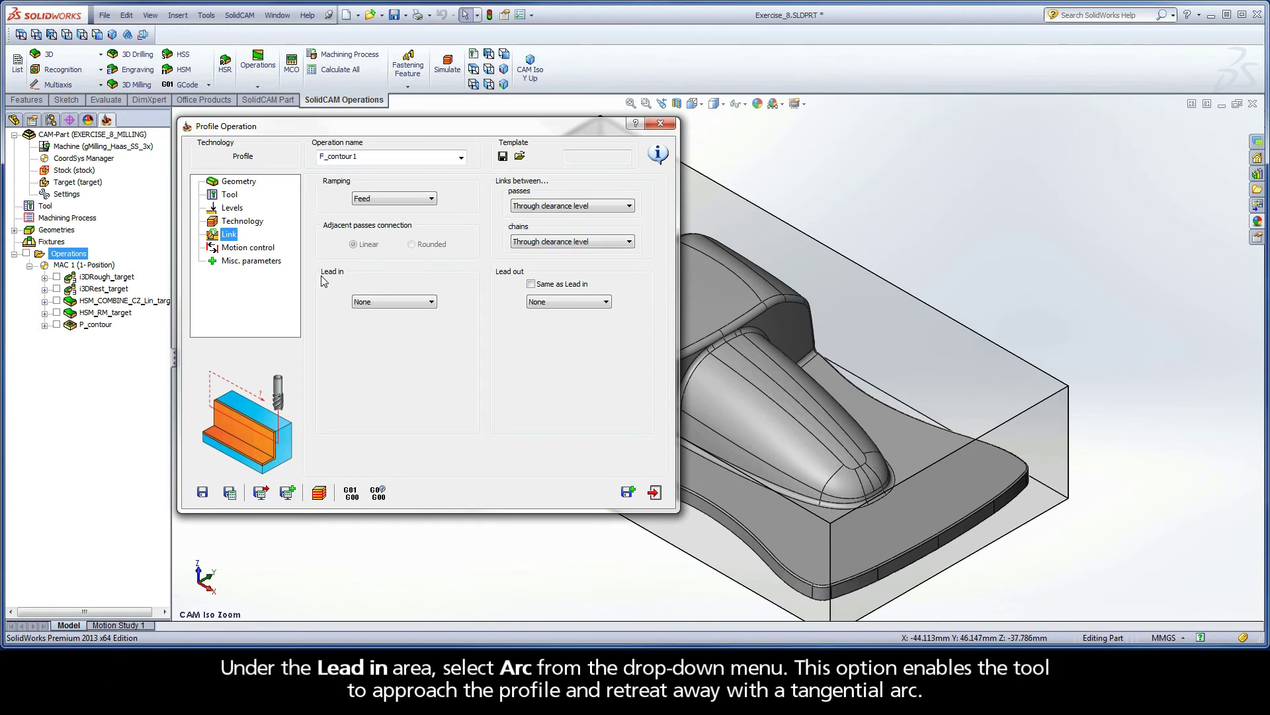
pyautogui.click(385, 302)
pyautogui.click(367, 334)
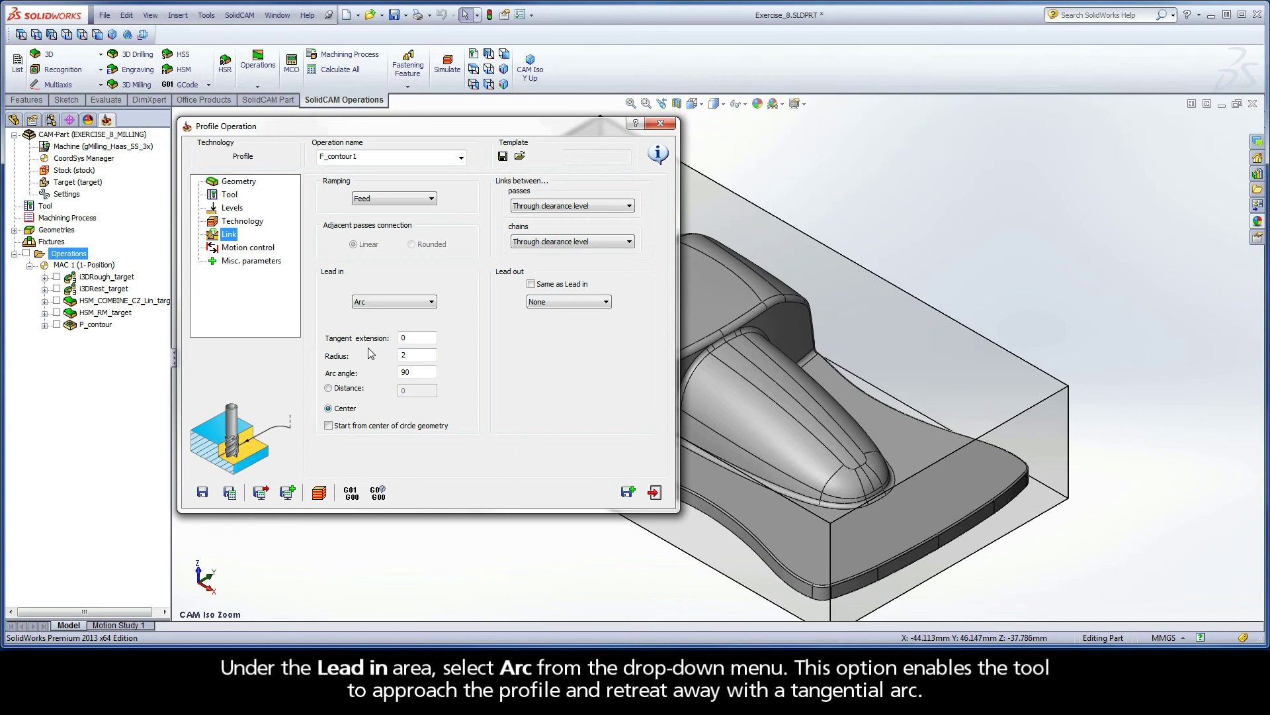
pyautogui.doubleClick(405, 355)
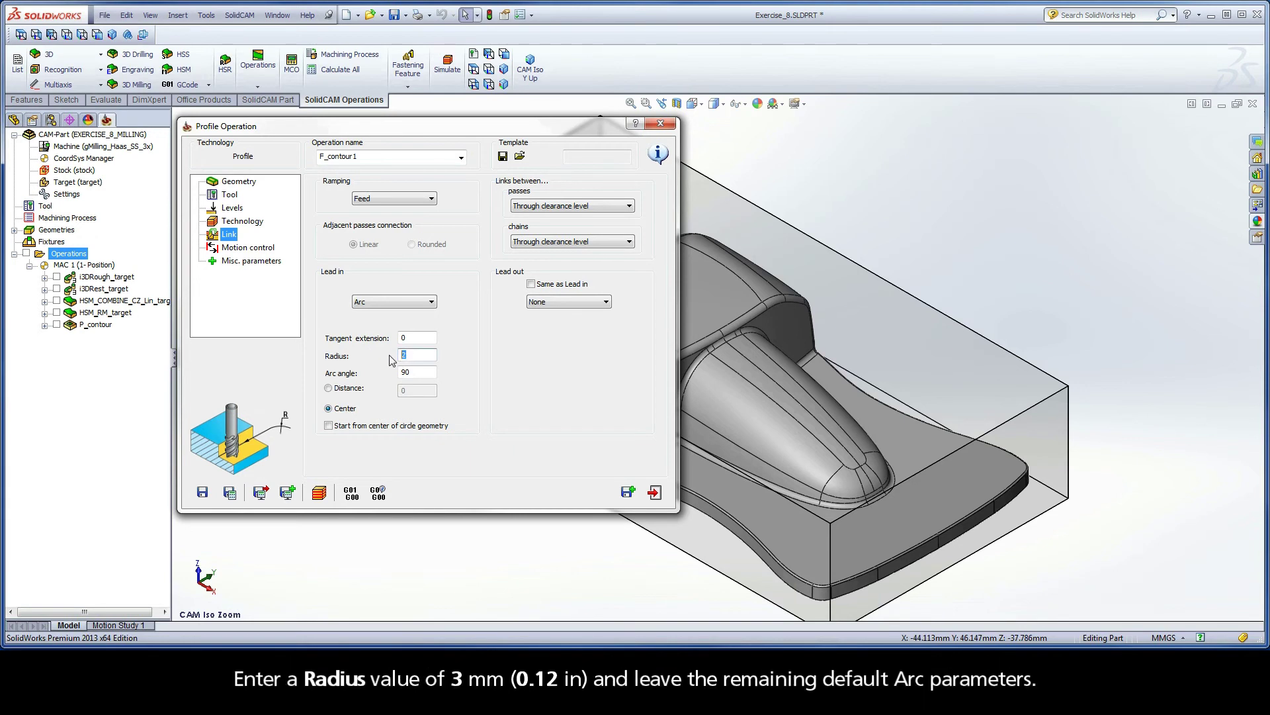
pyautogui.write('3')
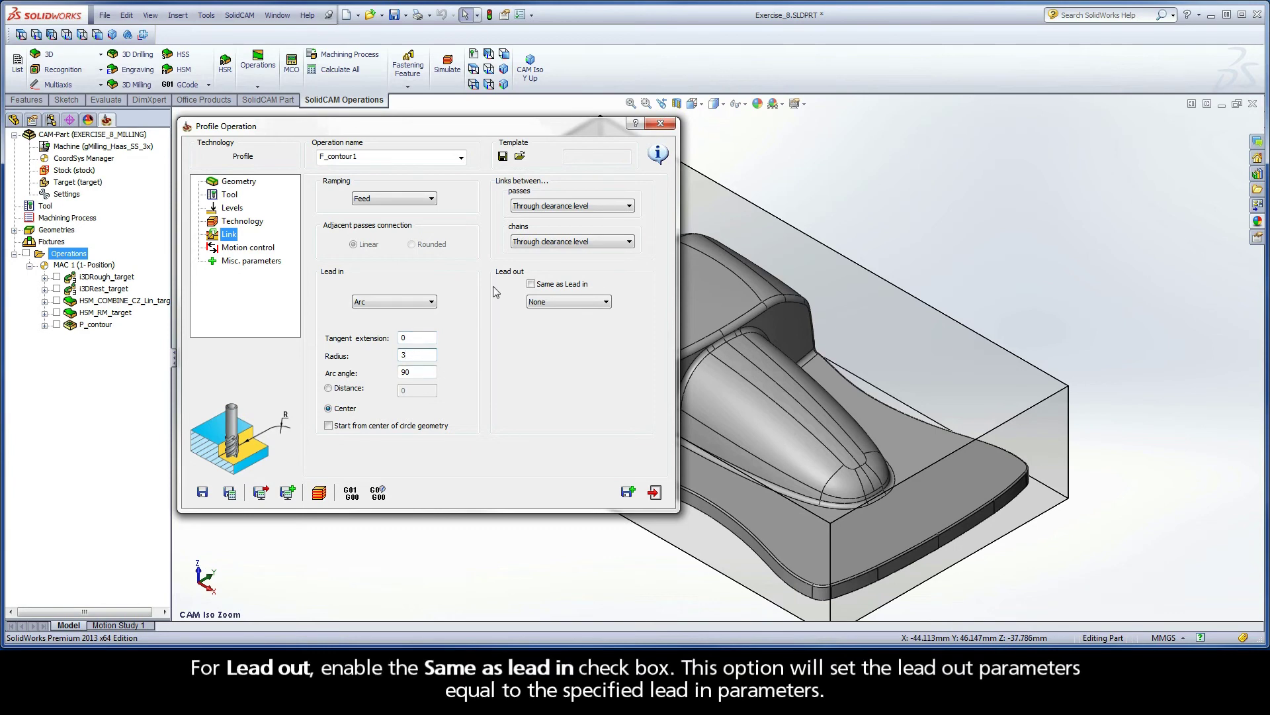
pyautogui.click(531, 285)
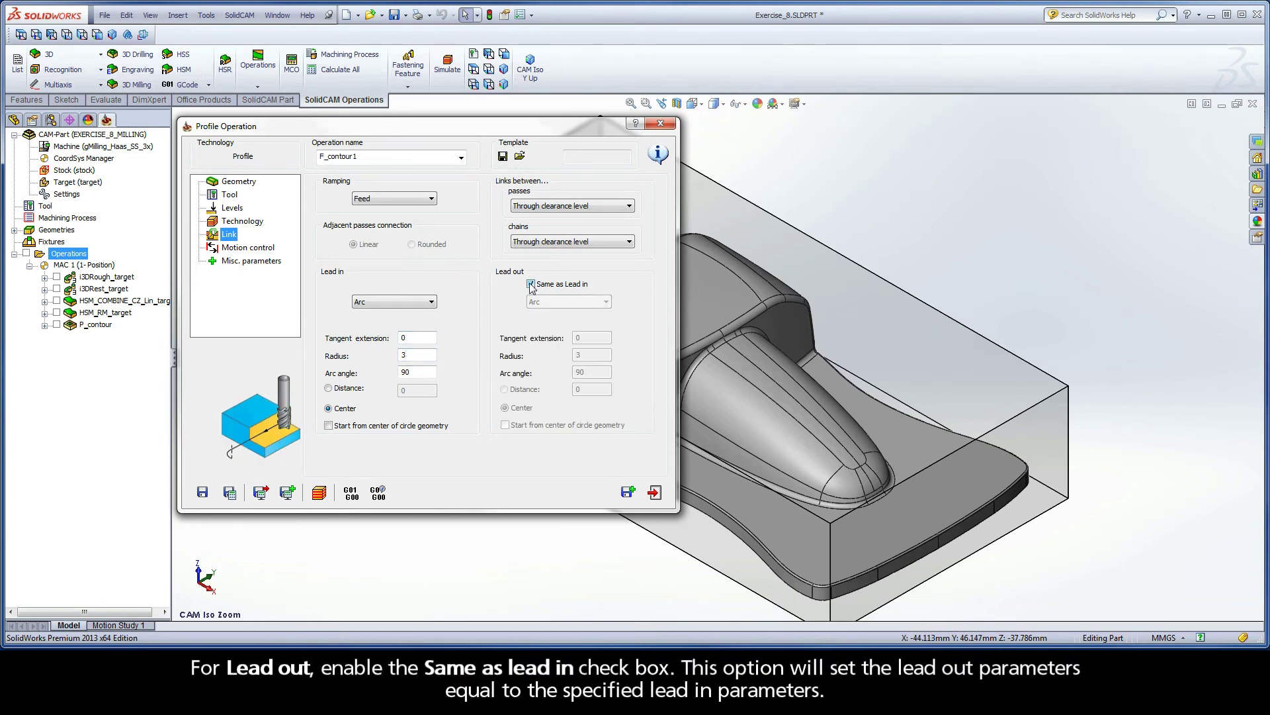
# Step: Save and calculate F_contour1, then play its SolidVerify simulation at reduced speed
pyautogui.click(229, 493)
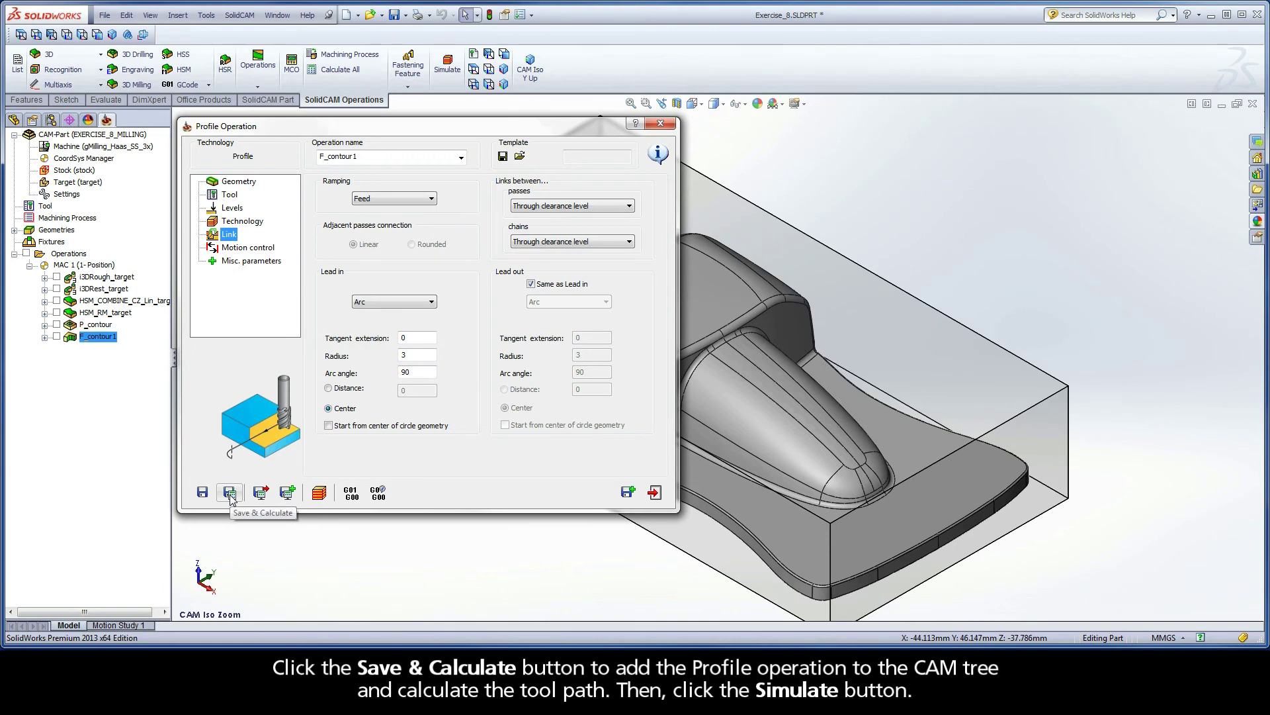
pyautogui.click(320, 494)
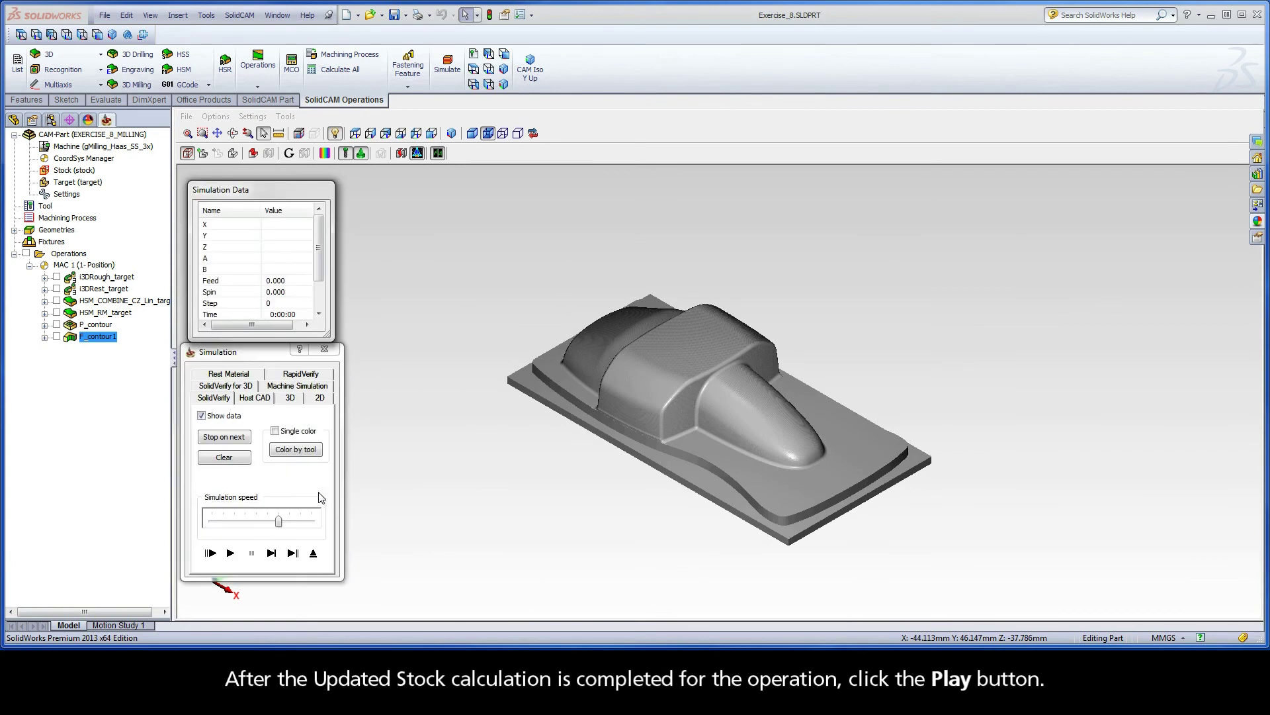
pyautogui.click(363, 403)
pyautogui.scroll(5, 364, 403)
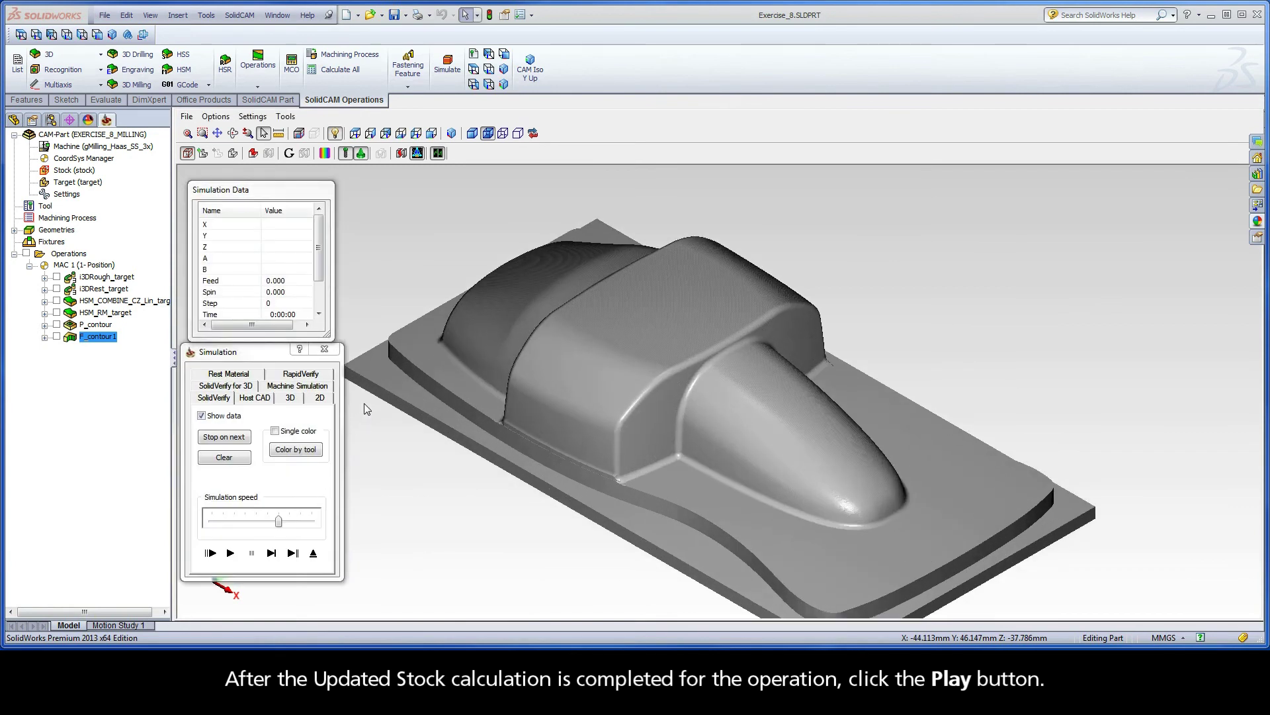
pyautogui.moveTo(279, 520); pyautogui.dragTo(213, 523)
pyautogui.click(231, 554)
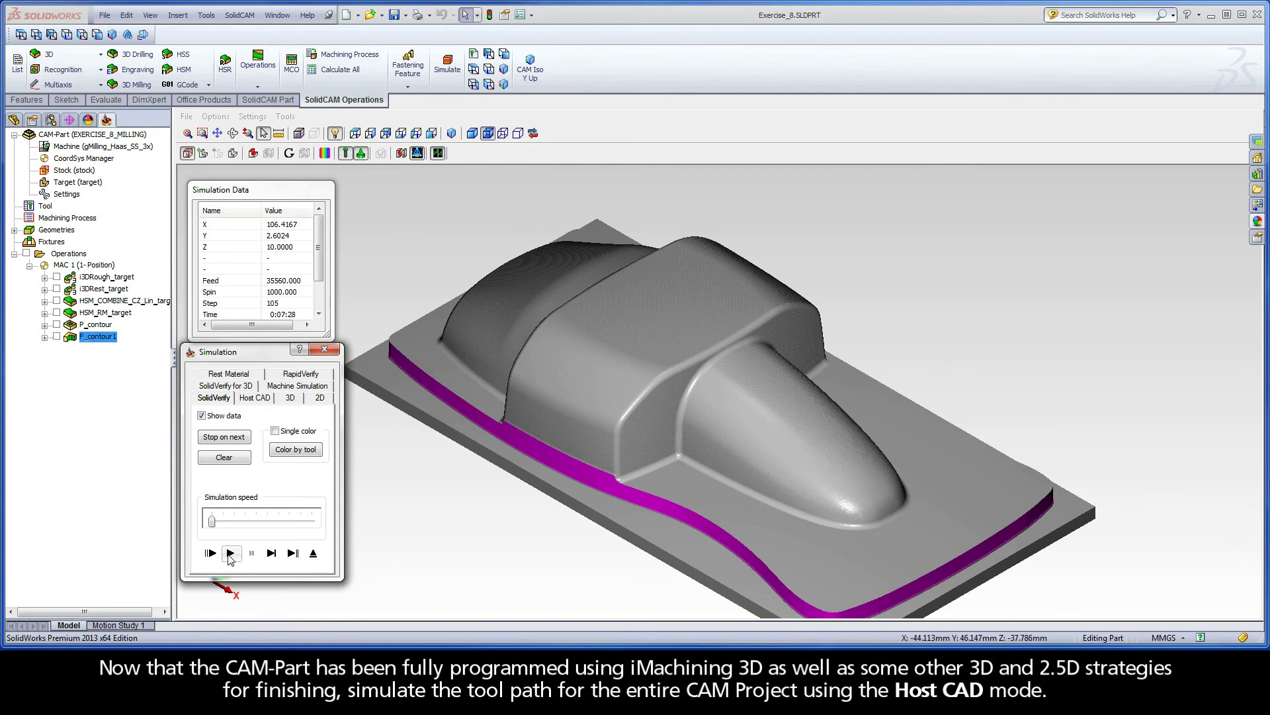
# Step: Simulate all operations in Host CAD mode at higher speed, then exit the simulation
pyautogui.click(254, 399)
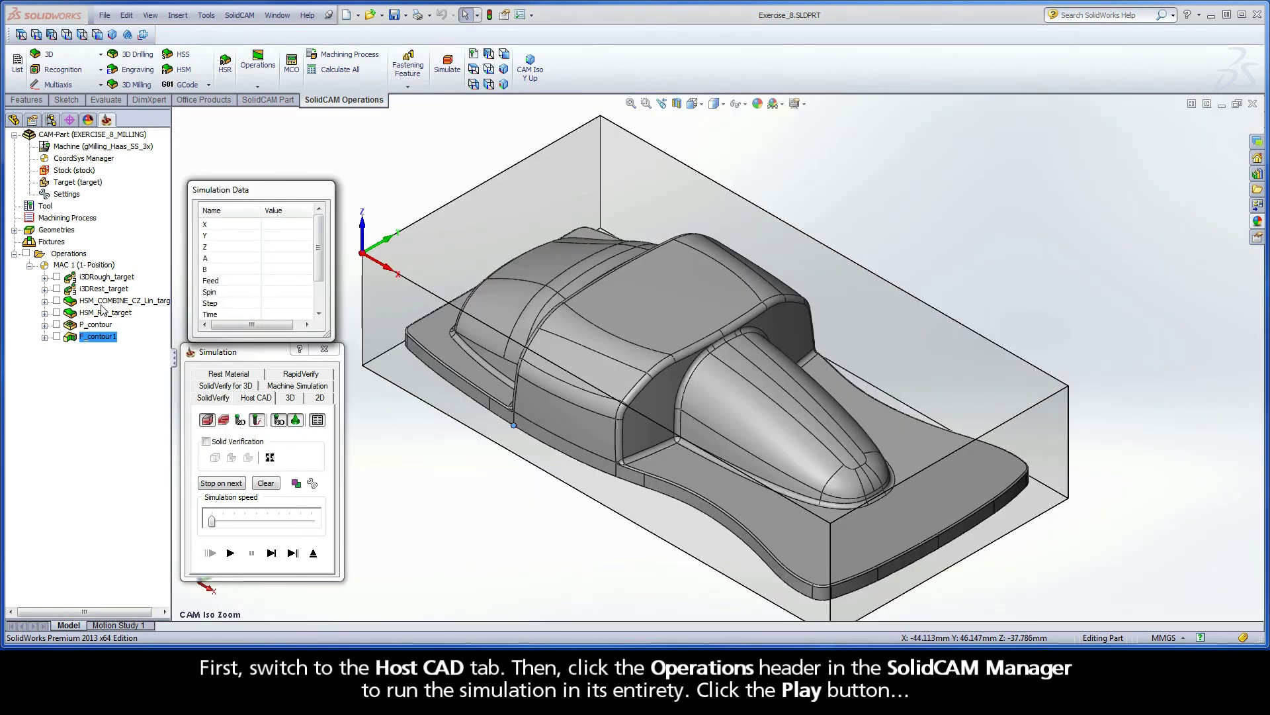
pyautogui.click(69, 255)
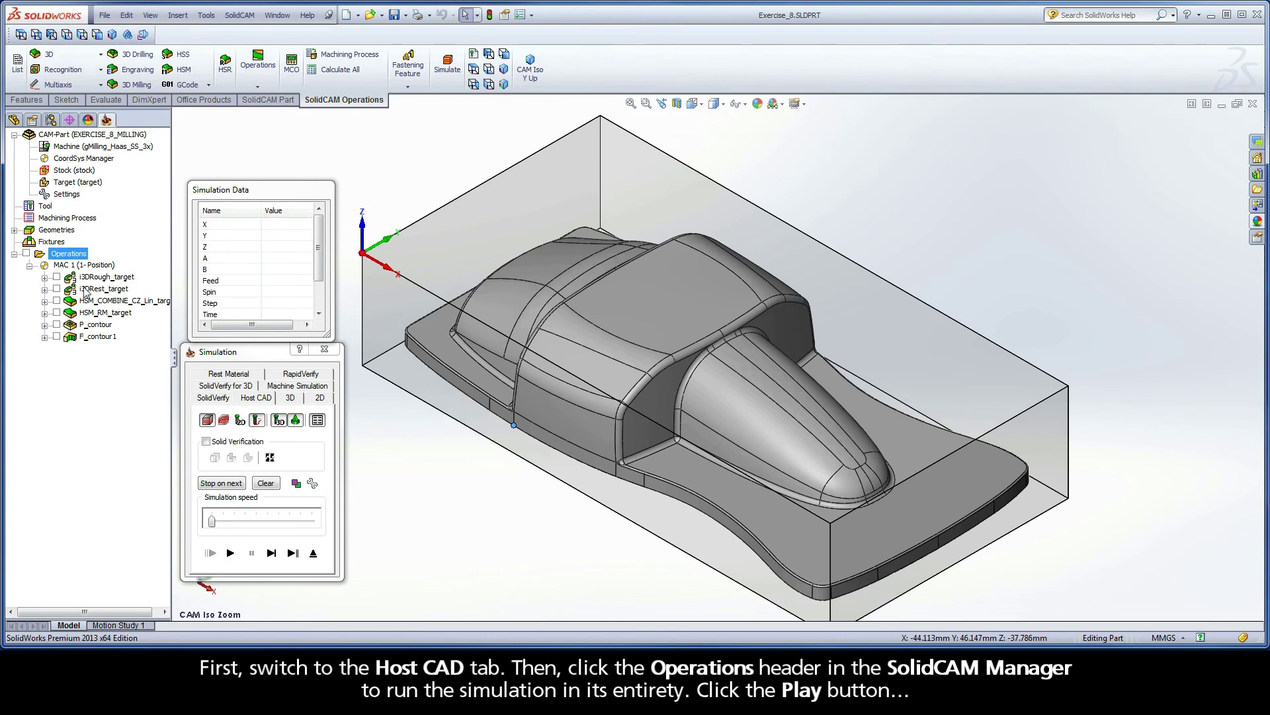
pyautogui.click(231, 553)
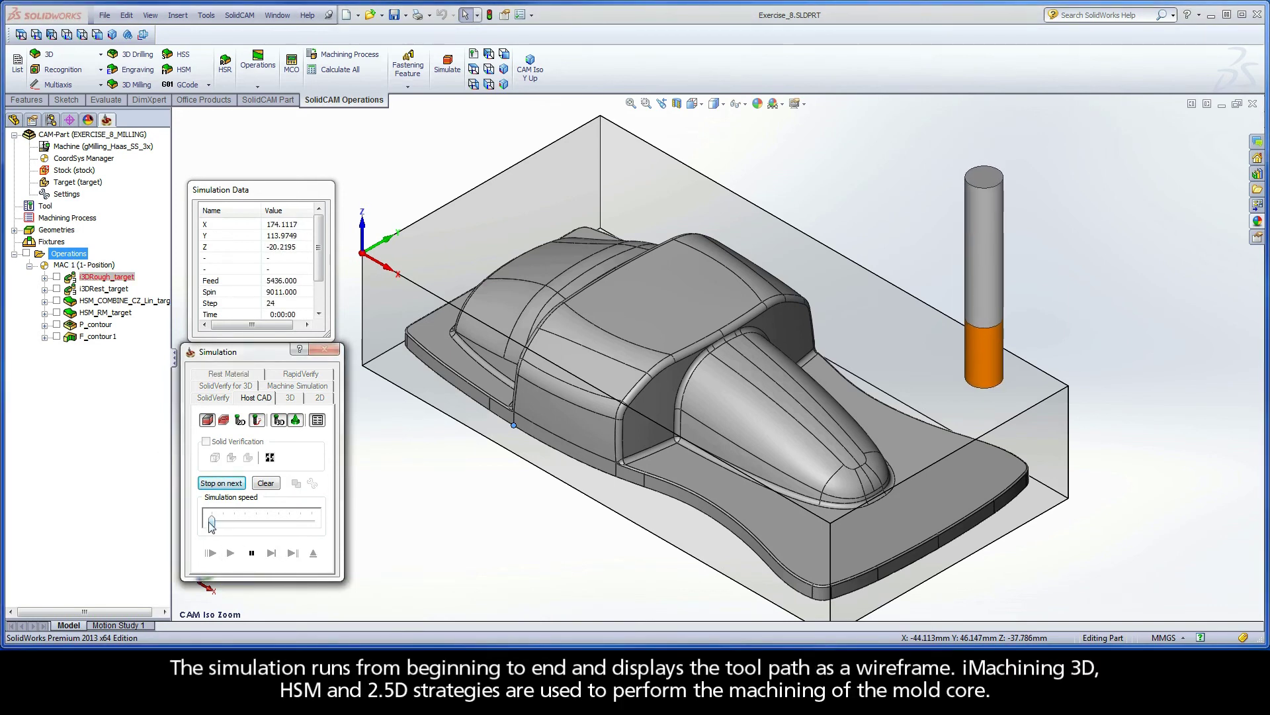
pyautogui.moveTo(212, 521); pyautogui.dragTo(312, 524)
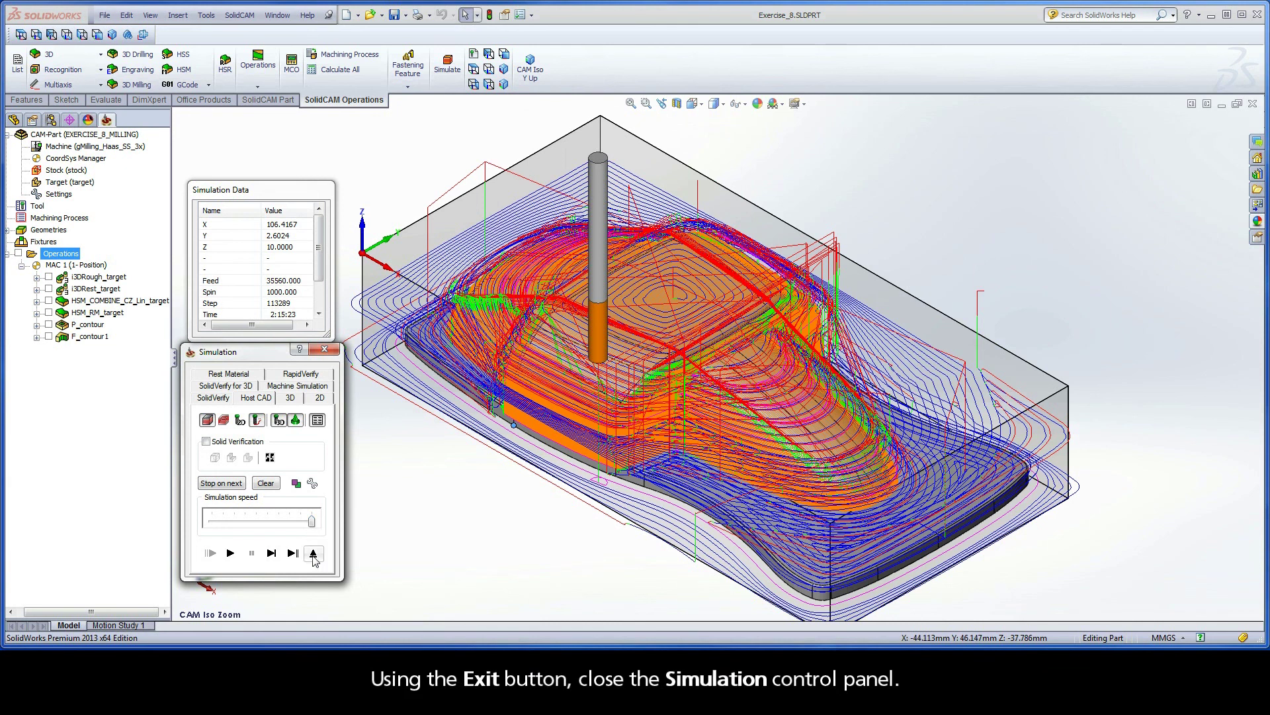
pyautogui.click(313, 553)
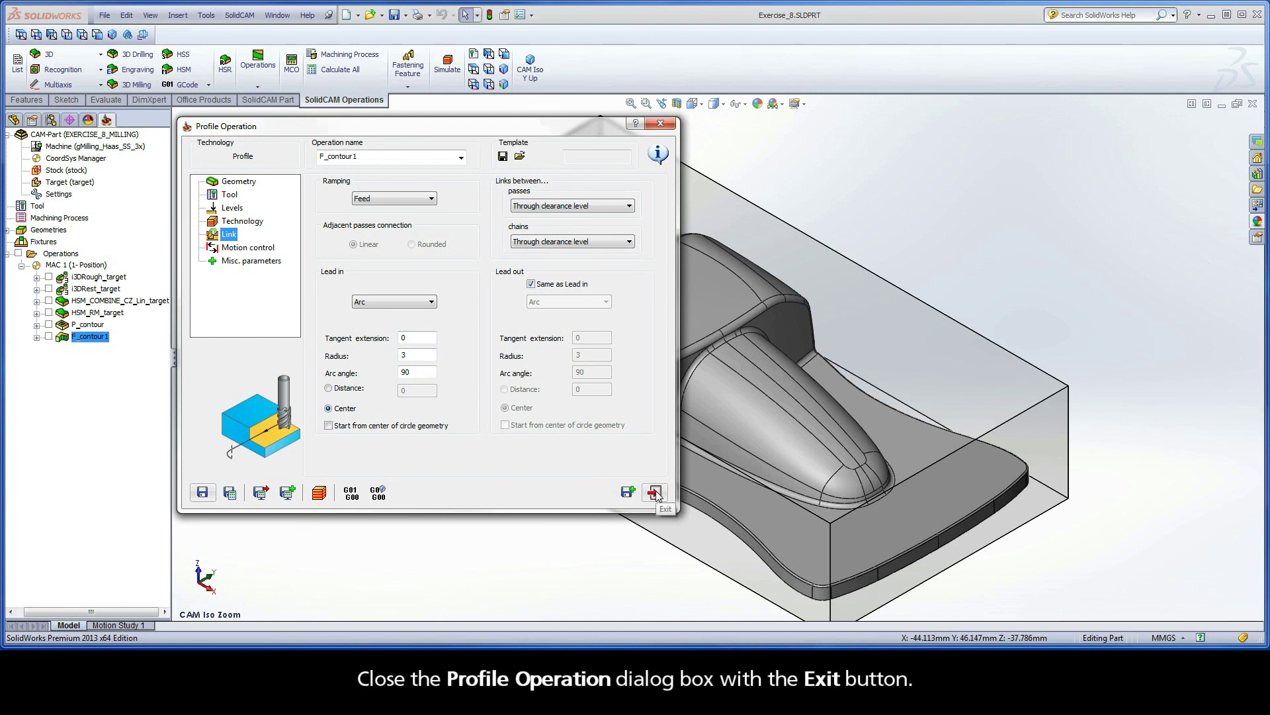
# Step: Exit the F_contour1 Profile Operation dialog
pyautogui.click(655, 493)
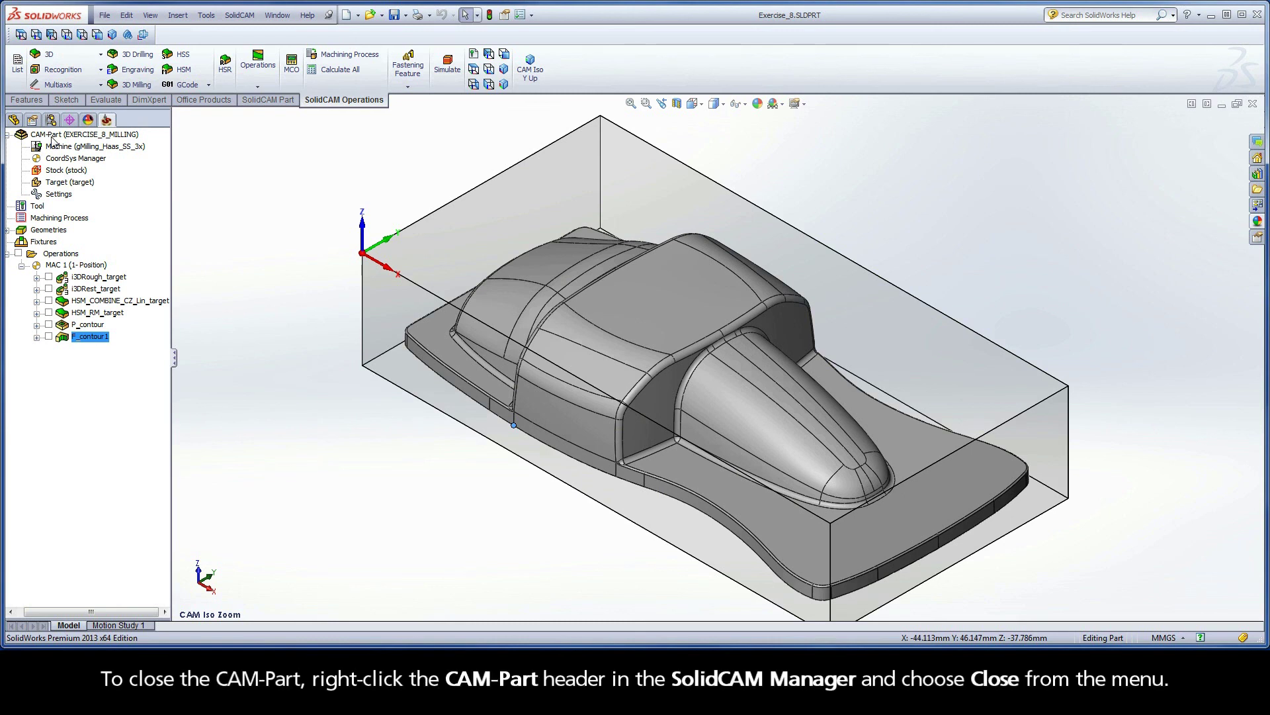
# Step: Close the CAM-Part from its header's context menu
pyautogui.rightClick(53, 135)
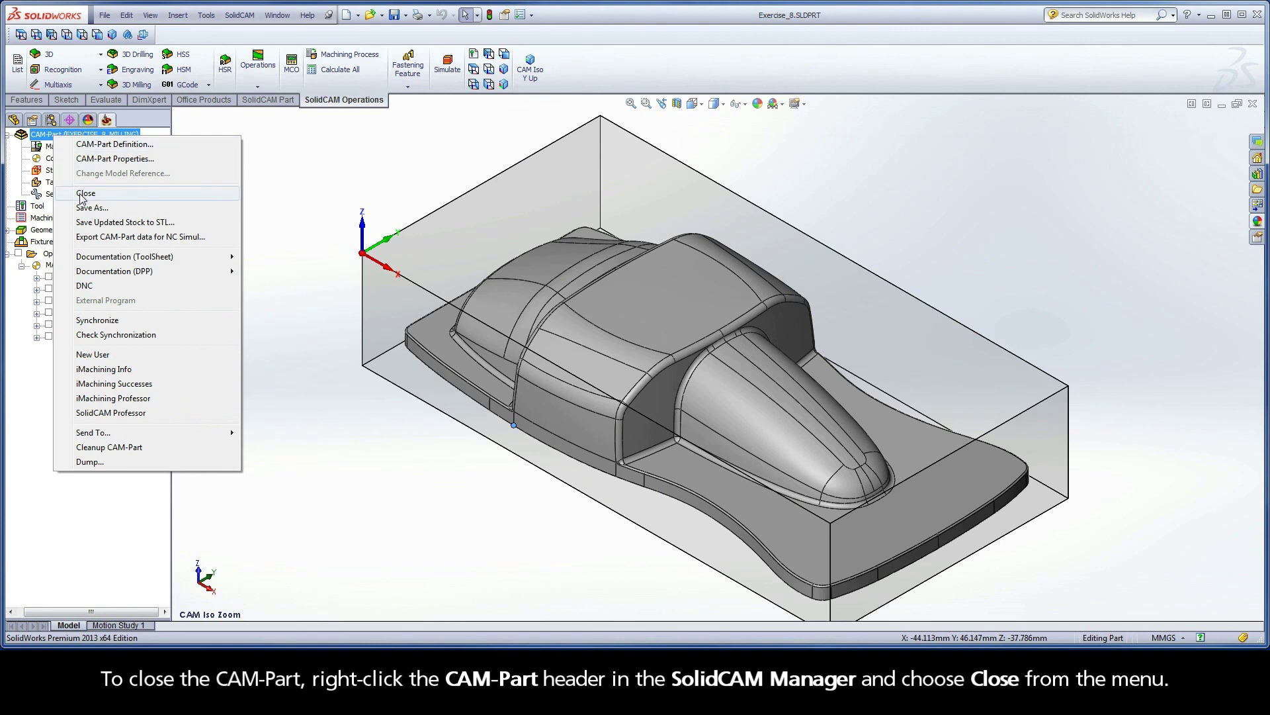
pyautogui.click(99, 197)
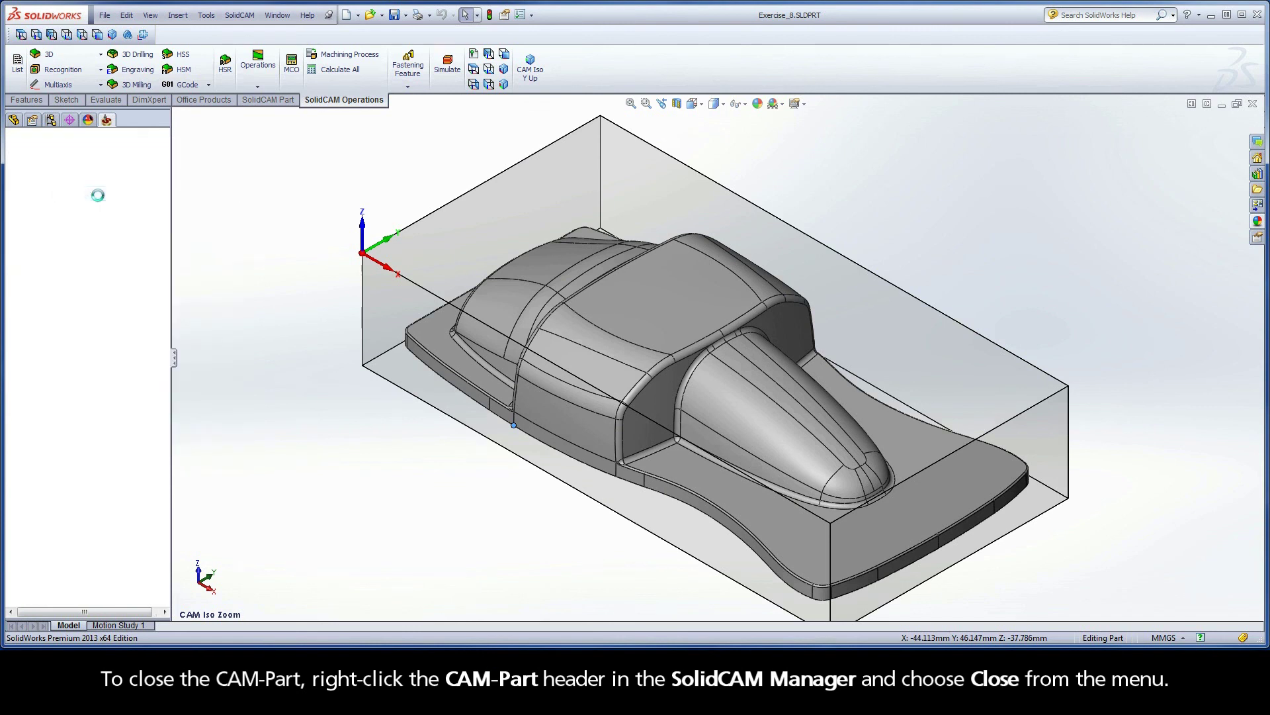